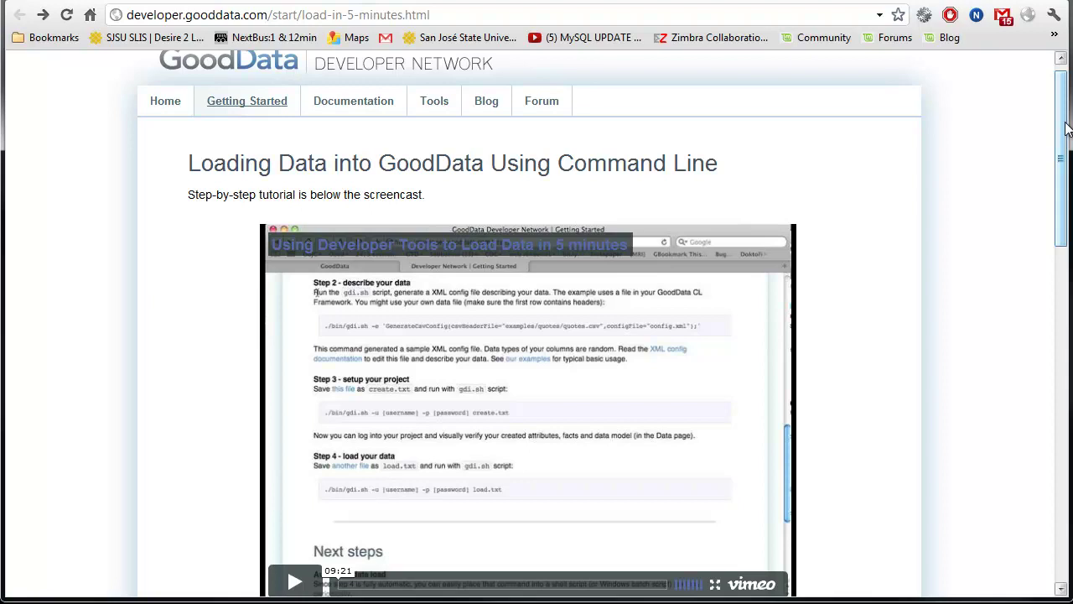
Scroll the tutorial to Step 4 and open the sample load.txt script for loading quotes.csv
{"action": "left_click_drag", "start_coordinate": [1067, 128], "coordinate": [1060, 401]}
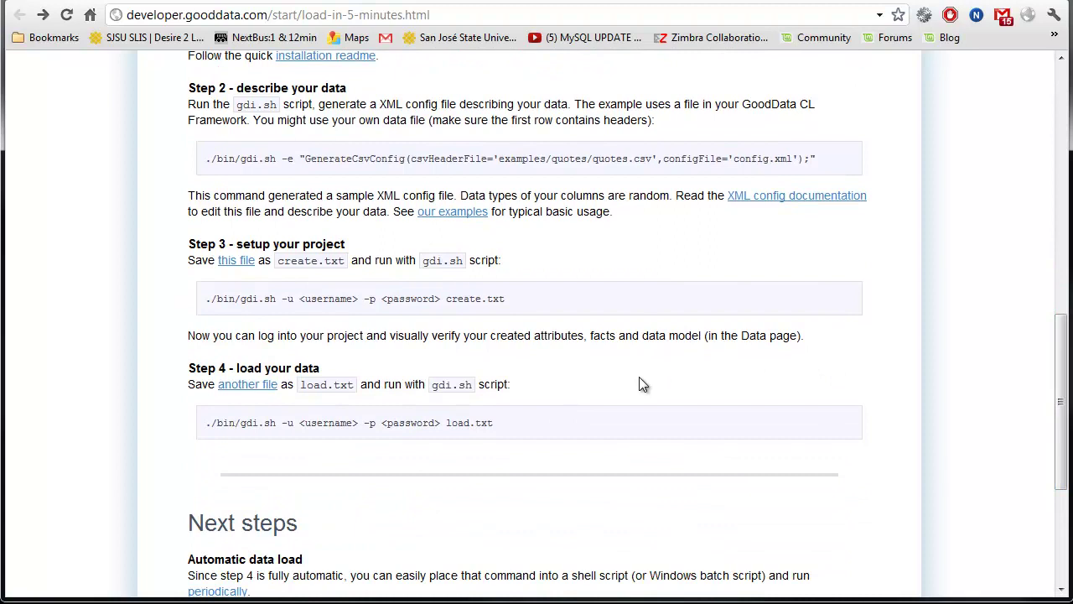
{"action": "left_click", "coordinate": [245, 385]}
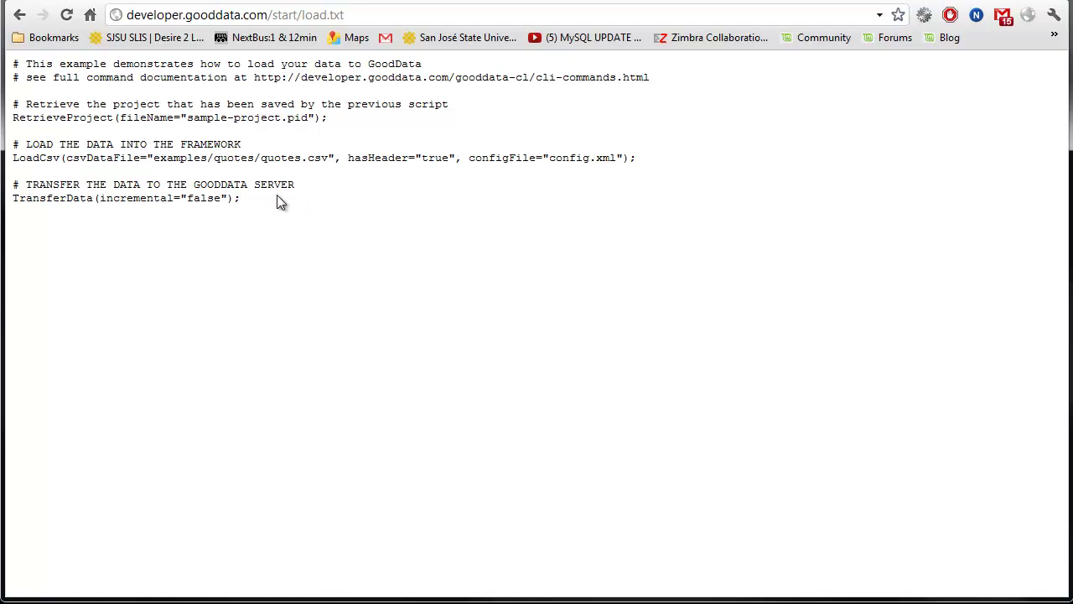
In the file browser, navigate into the gooddata\gd\SA folder
{"action": "left_click", "coordinate": [20, 17]}
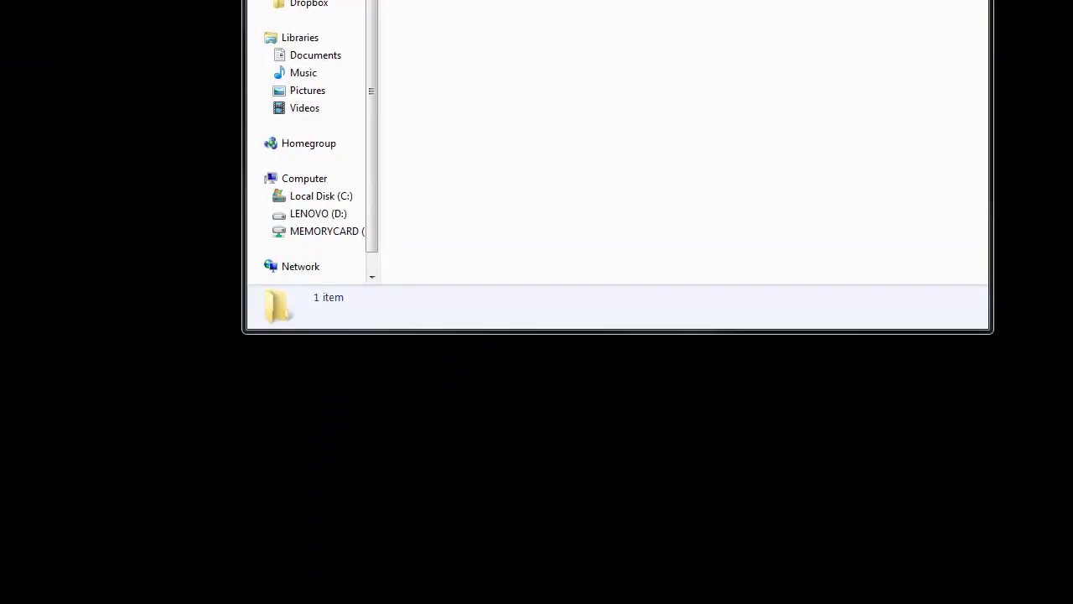
{"action": "left_click_drag", "start_coordinate": [647, 4], "coordinate": [550, 24]}
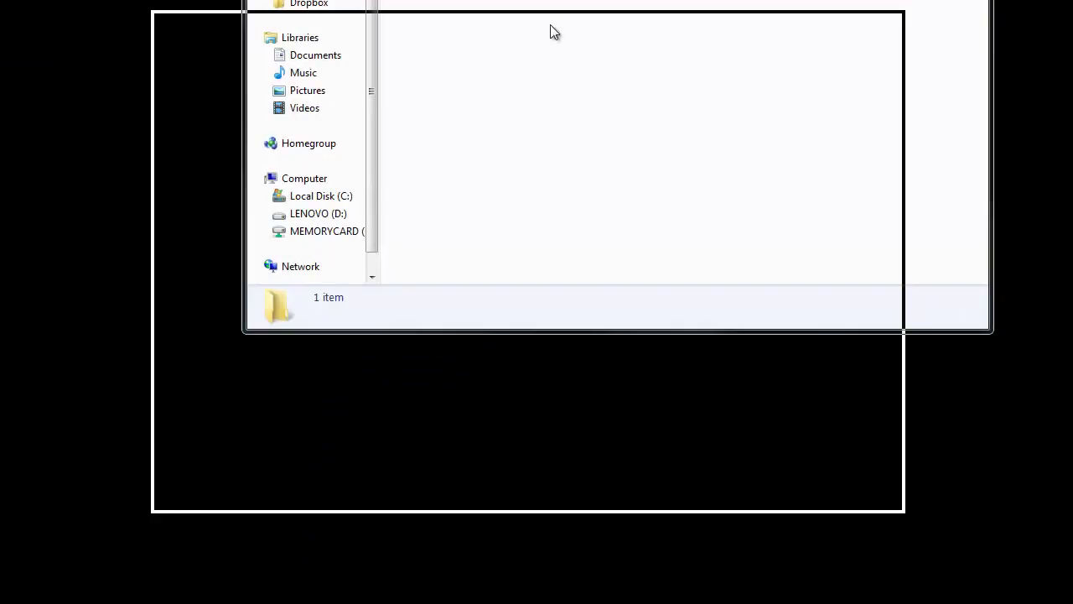
{"action": "double_click", "coordinate": [331, 132]}
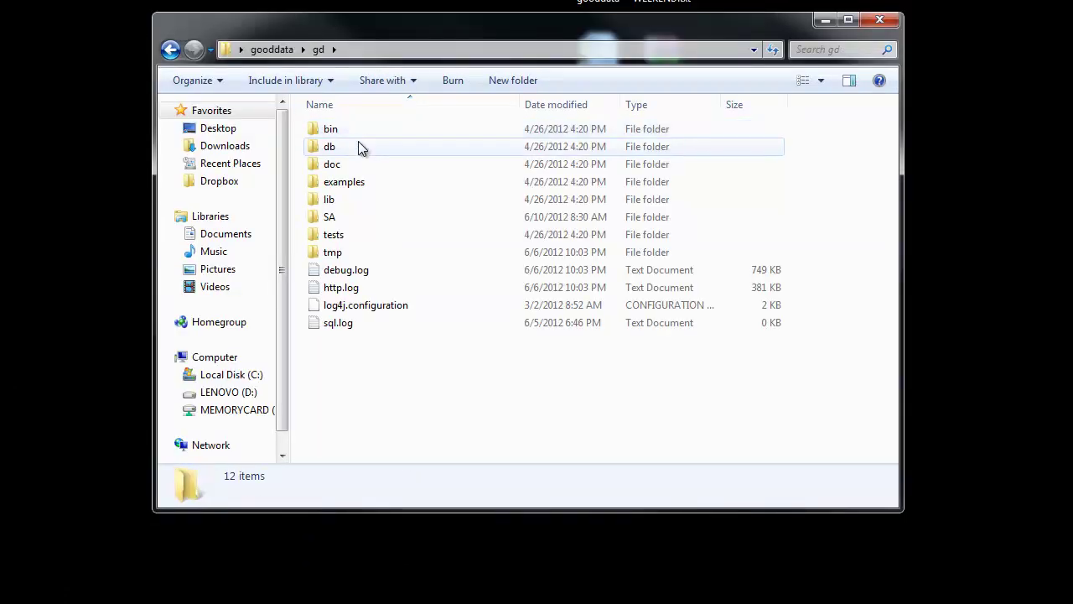
{"action": "double_click", "coordinate": [337, 220]}
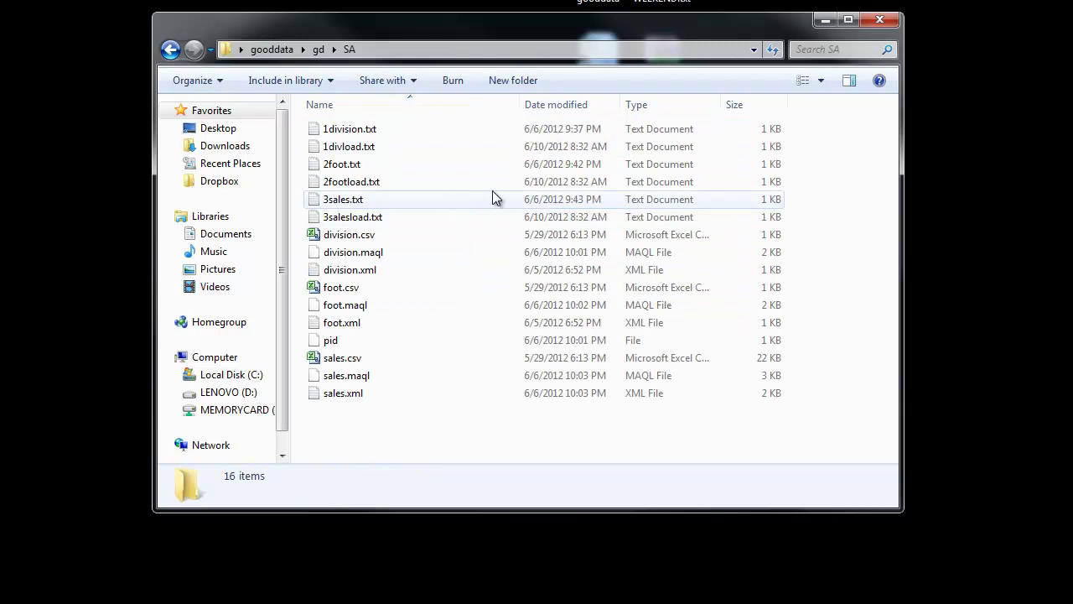
Select 1divload.txt, 2footload.txt and 3salesload.txt together and bring up their context menu
{"action": "left_click", "coordinate": [373, 148]}
{"action": "left_click", "coordinate": [360, 182], "text": "ctrl"}
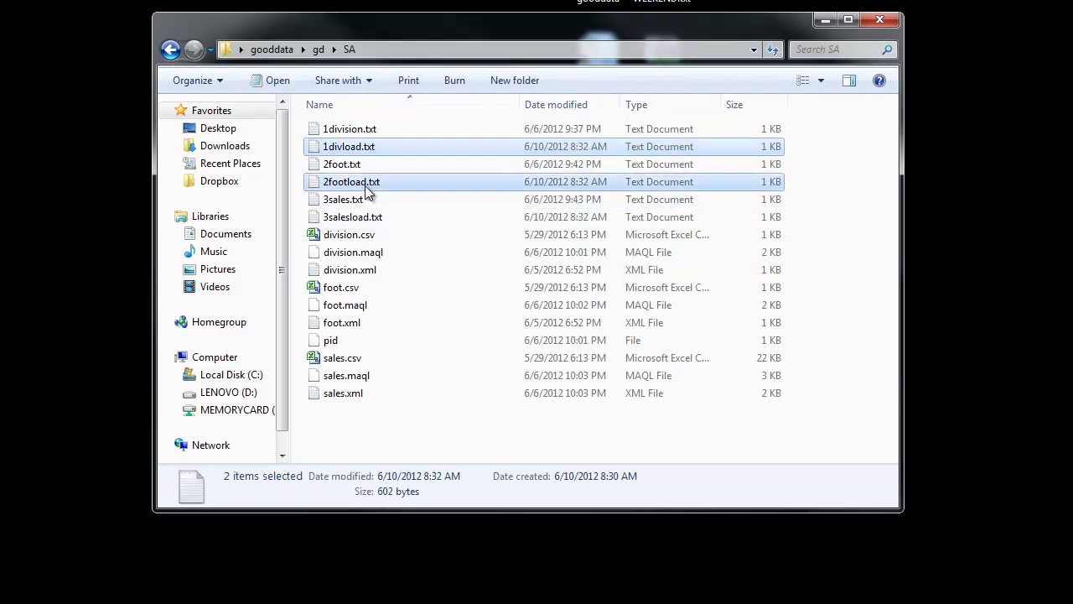
{"action": "left_click", "coordinate": [372, 221], "text": "ctrl"}
{"action": "right_click", "coordinate": [371, 221]}
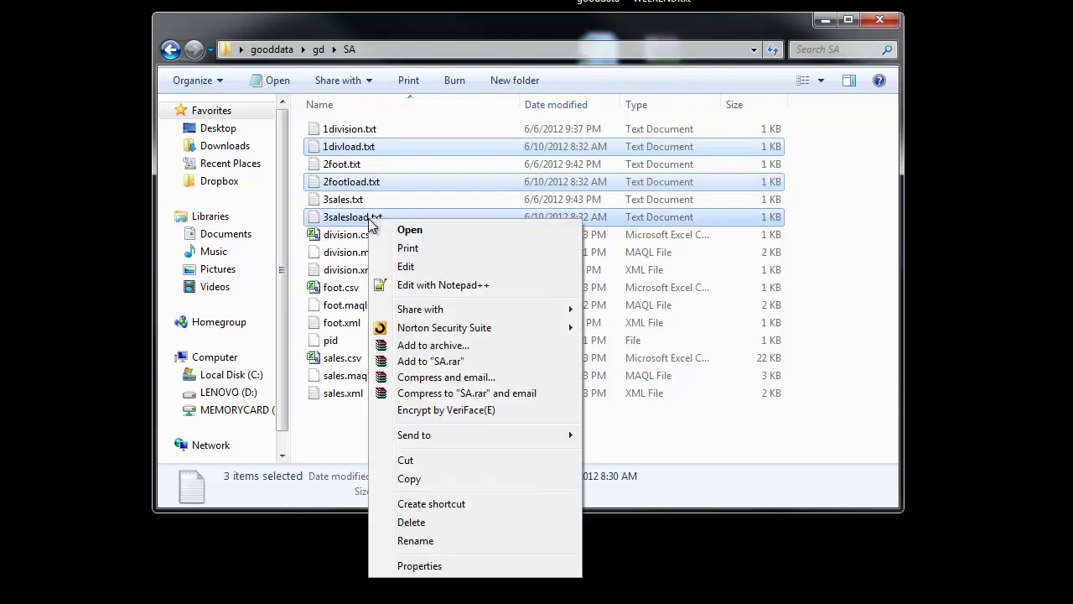
Open the three scripts in Notepad++, review the 1divload, 3salesload and 2footload tabs, then close it
{"action": "left_click", "coordinate": [427, 285]}
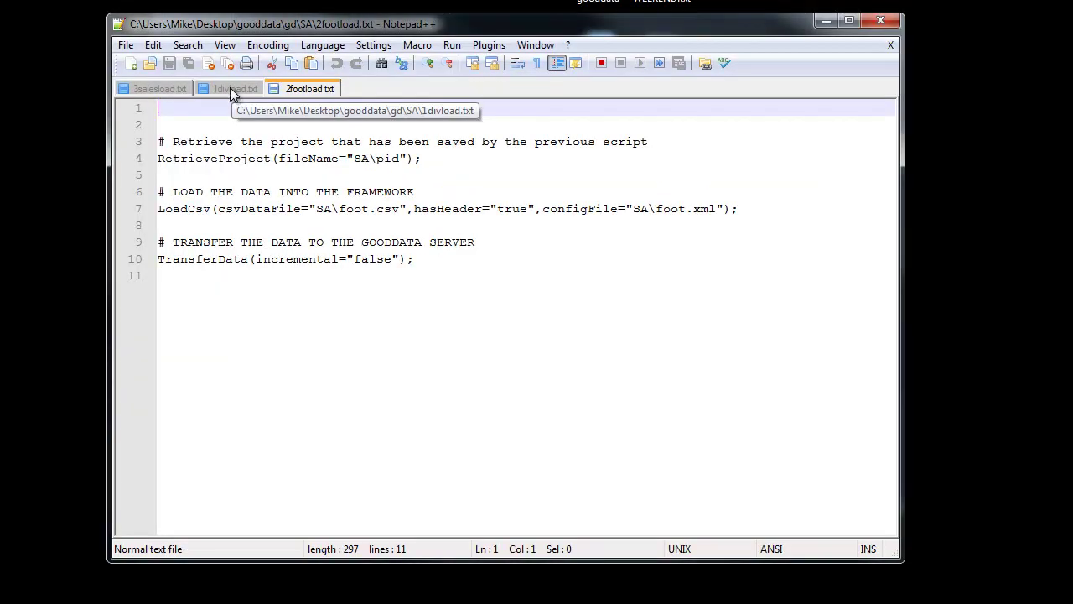
{"action": "left_click", "coordinate": [230, 87]}
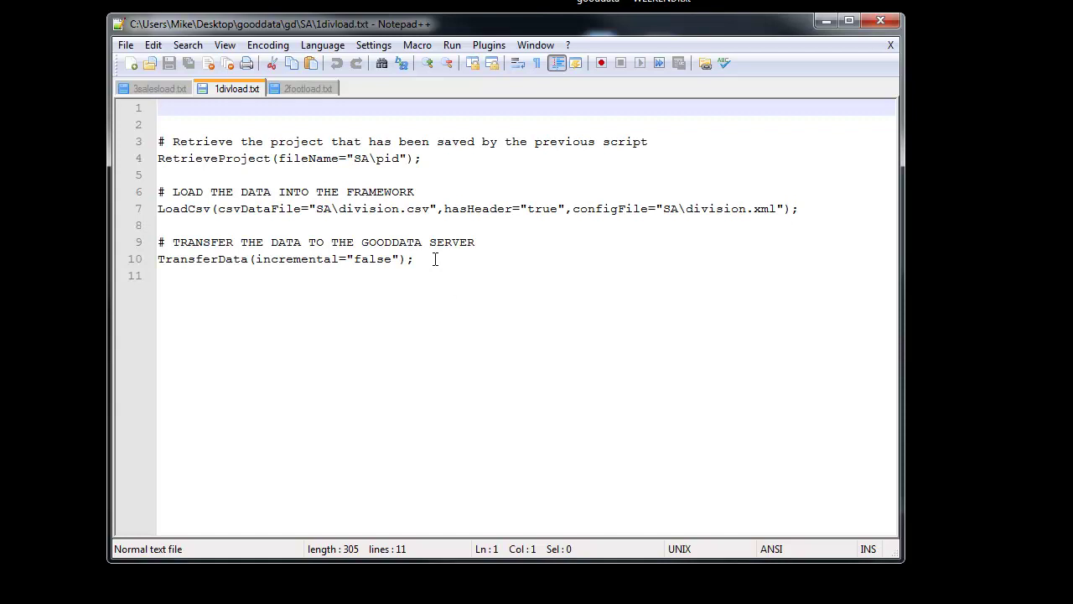
{"action": "left_click", "coordinate": [157, 86]}
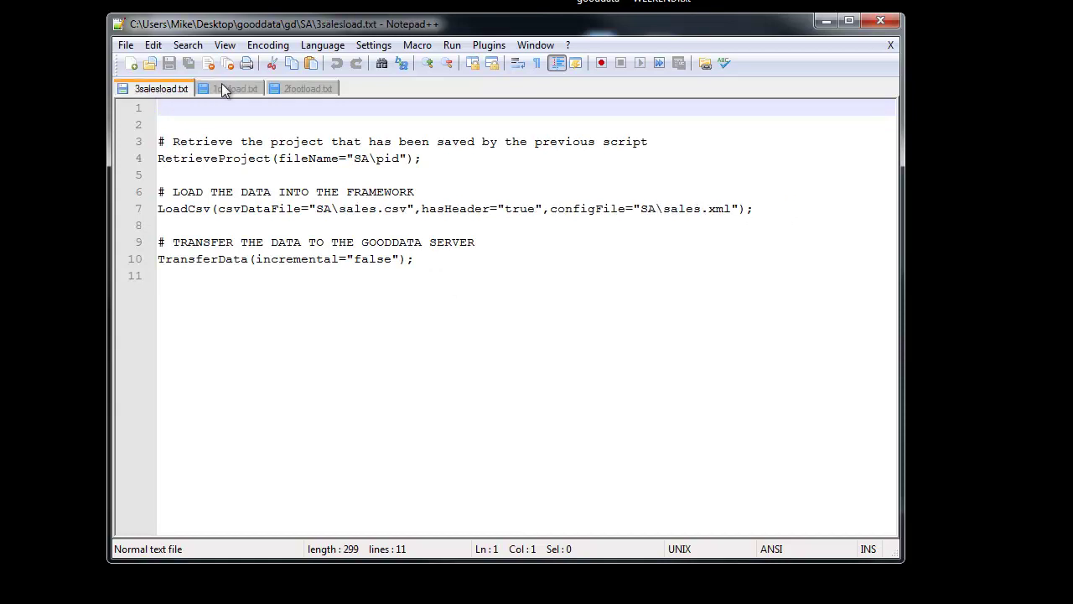
{"action": "left_click", "coordinate": [298, 86]}
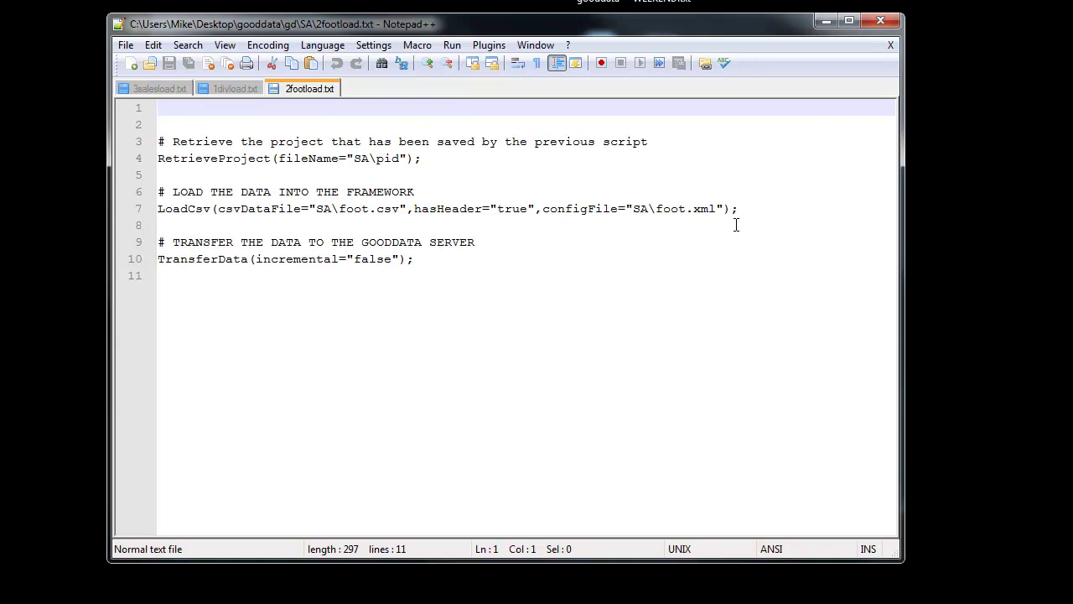
{"action": "left_click", "coordinate": [873, 25]}
Launch the Command Prompt via cmd from the Start menu
{"action": "key", "text": "super"}
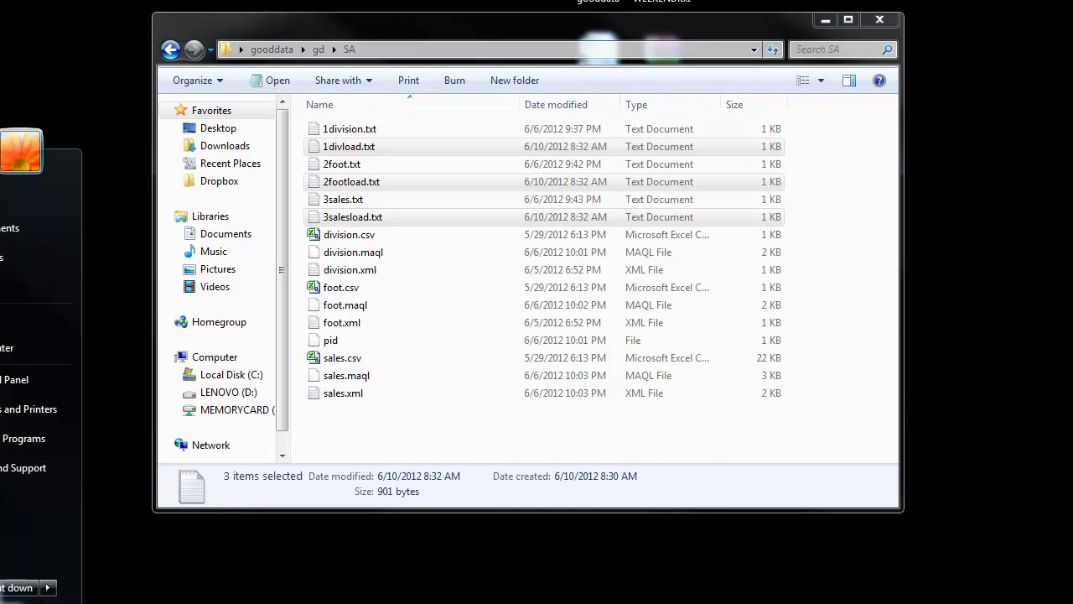
{"action": "type", "text": "cmd"}
{"action": "key", "text": "Return"}
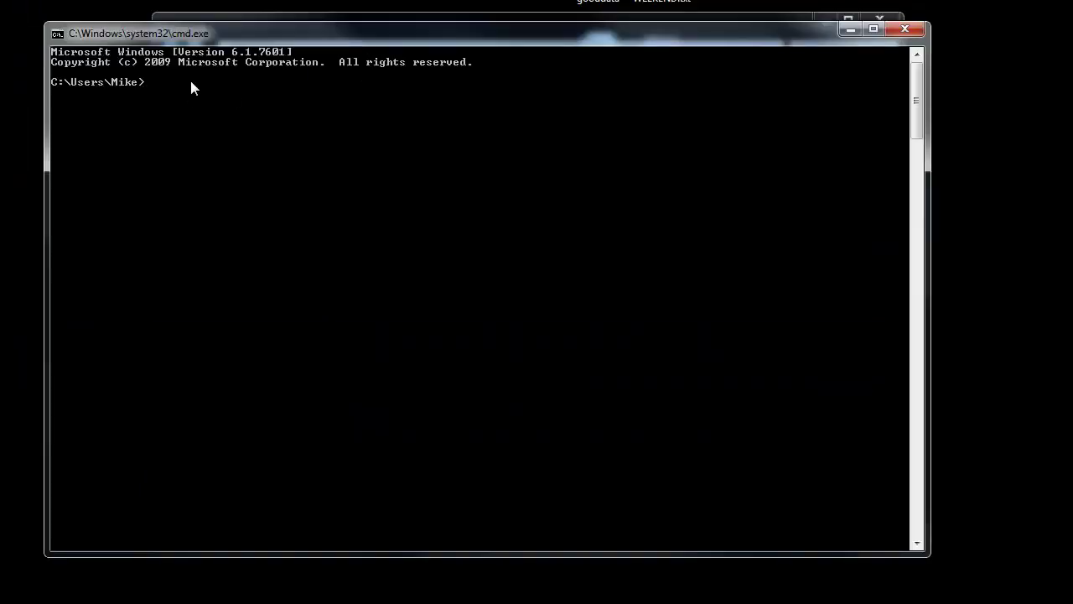
Change the working directory to desktop\gooddata\gd
{"action": "type", "text": "cd desktop gooddata"}
{"action": "key", "text": "BackSpace"}
{"action": "key", "text": "BackSpace"}
{"action": "key", "text": "BackSpace"}
{"action": "key", "text": "BackSpace"}
{"action": "key", "text": "BackSpace"}
{"action": "key", "text": "BackSpace"}
{"action": "key", "text": "BackSpace"}
{"action": "type", "text": "gooddata\\gd"}
{"action": "key", "text": "Return"}
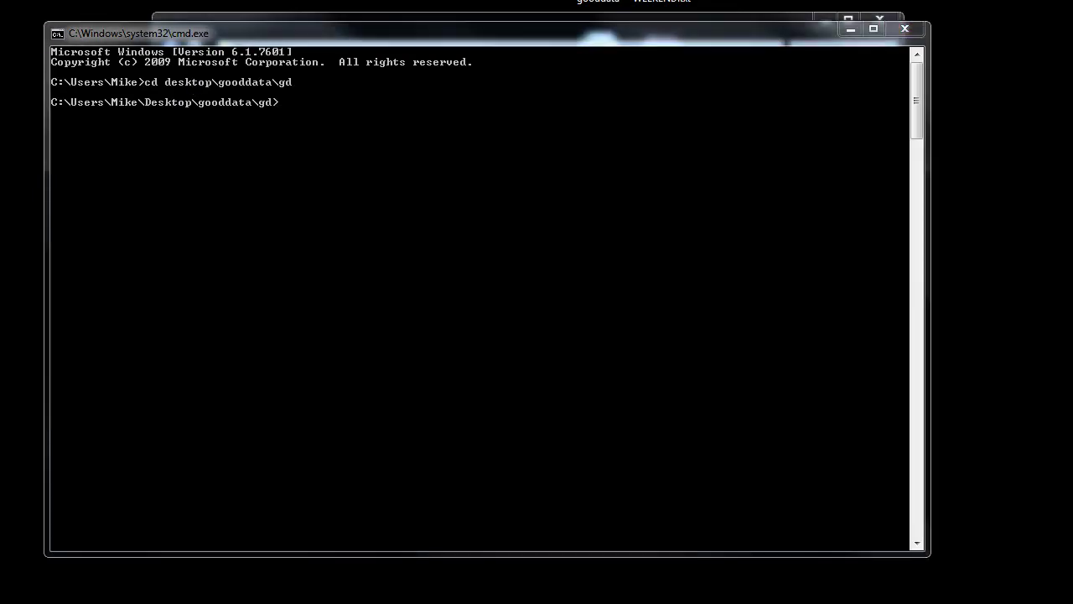
{"action": "right_click", "coordinate": [294, 101]}
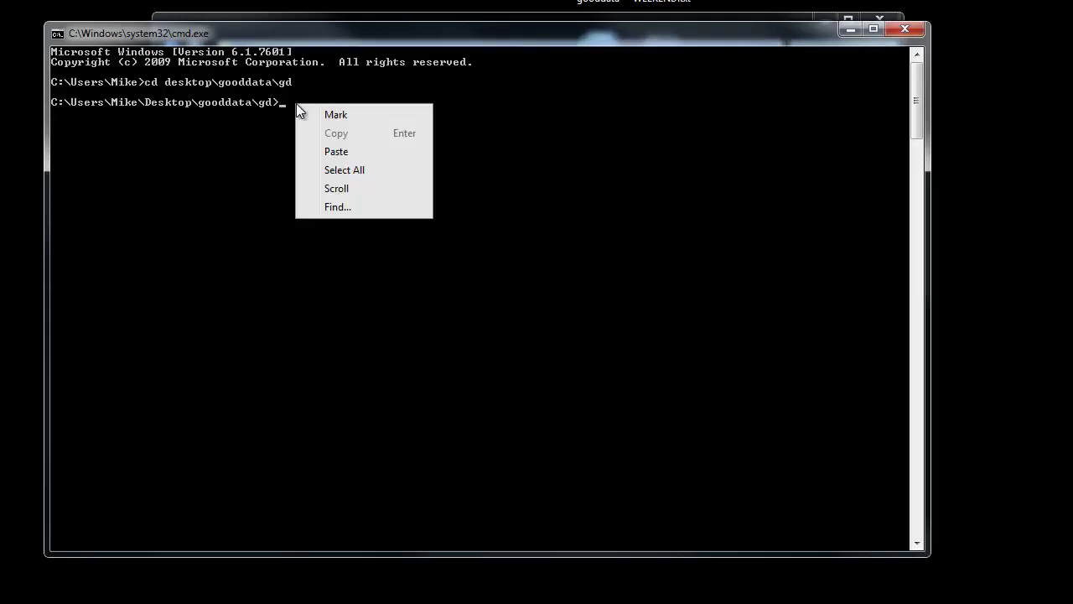
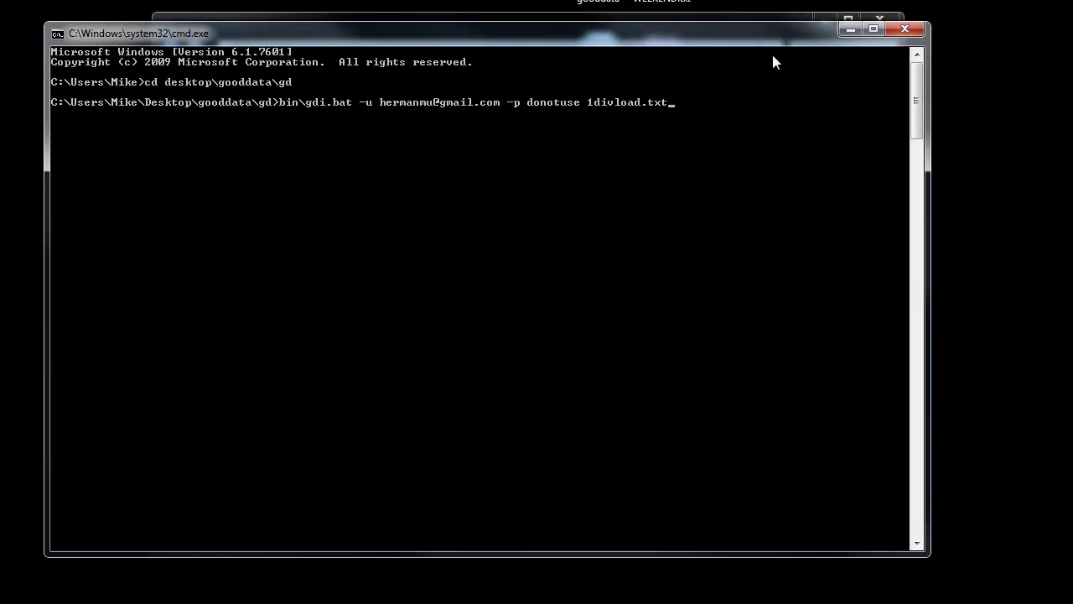
Run bin\gdi.bat with the login credentials and 1divload.txt, which fails with a file-not-found error
{"action": "key", "text": "Return"}
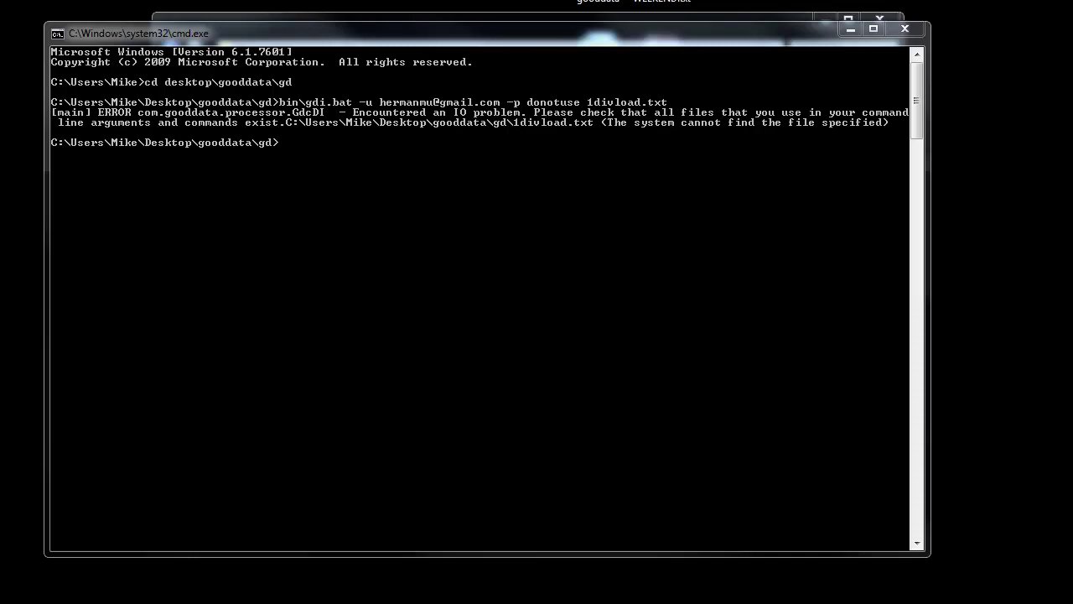
Run the gdi.bat loads for SA\1divload.txt and SA\2footload.txt, transferring 15 division and 4 foot rows
{"action": "right_click", "coordinate": [290, 144]}
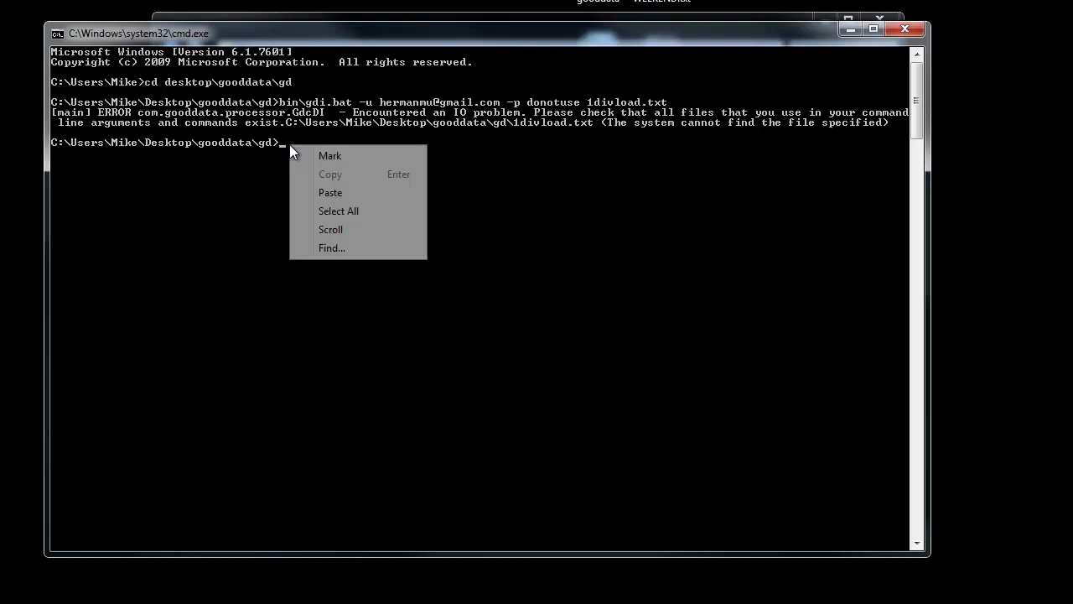
{"action": "left_click", "coordinate": [335, 191]}
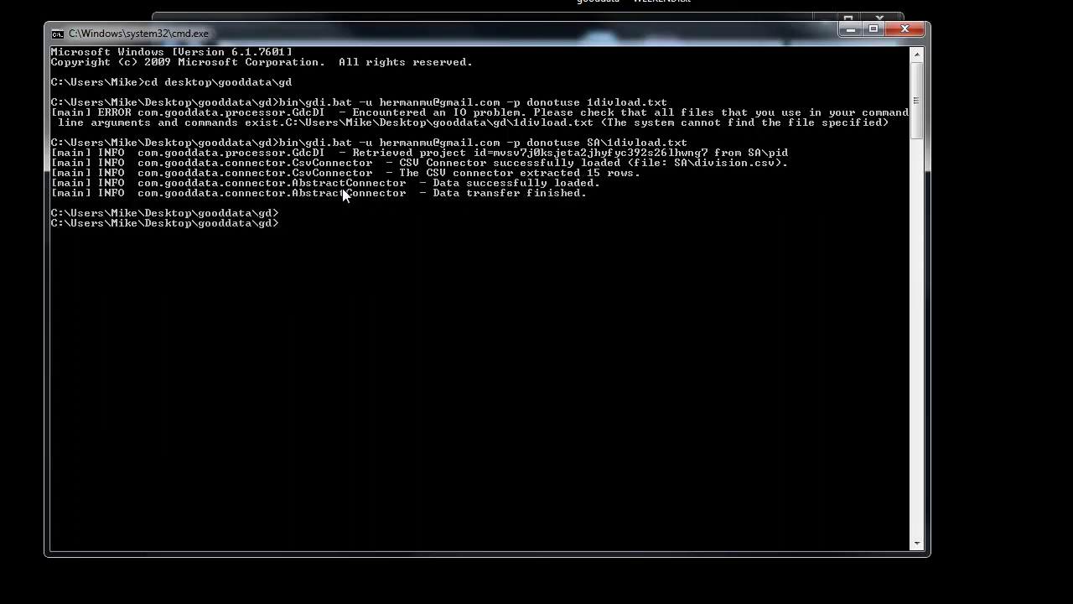
{"action": "right_click", "coordinate": [297, 219]}
{"action": "left_click", "coordinate": [353, 271]}
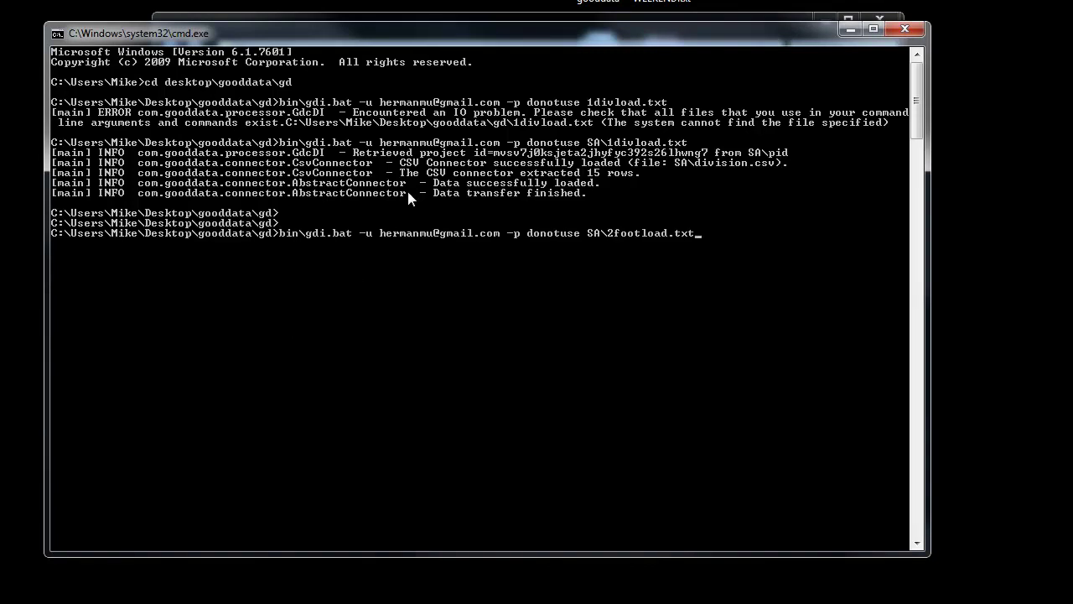
{"action": "key", "text": "Return"}
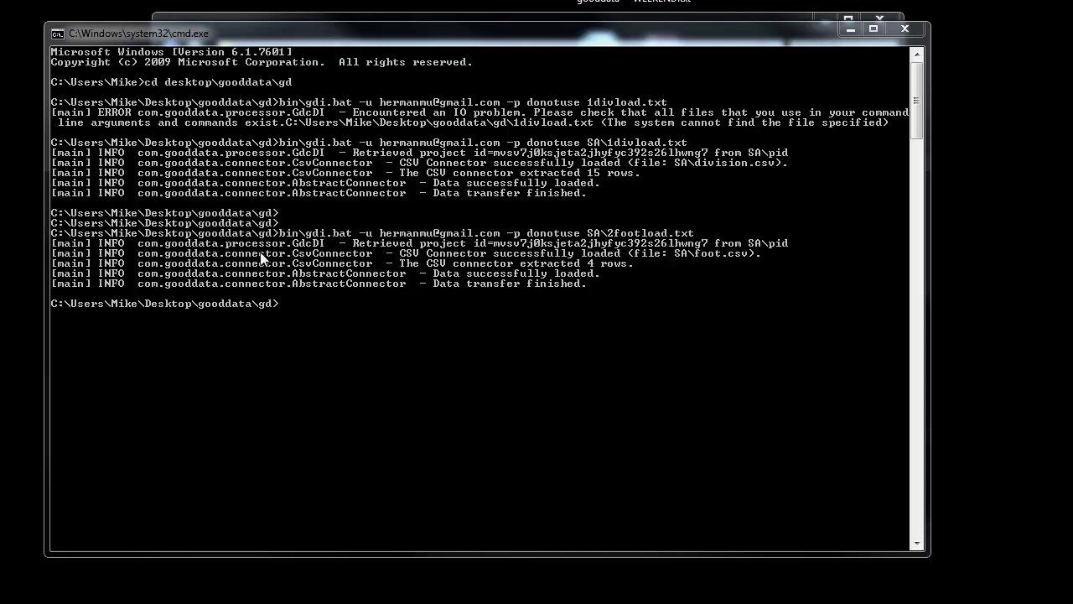
Run the gdi.bat load with SA\3salesload.txt, transferring 150 rows from sales.csv
{"action": "left_click", "coordinate": [297, 307]}
{"action": "right_click", "coordinate": [298, 306]}
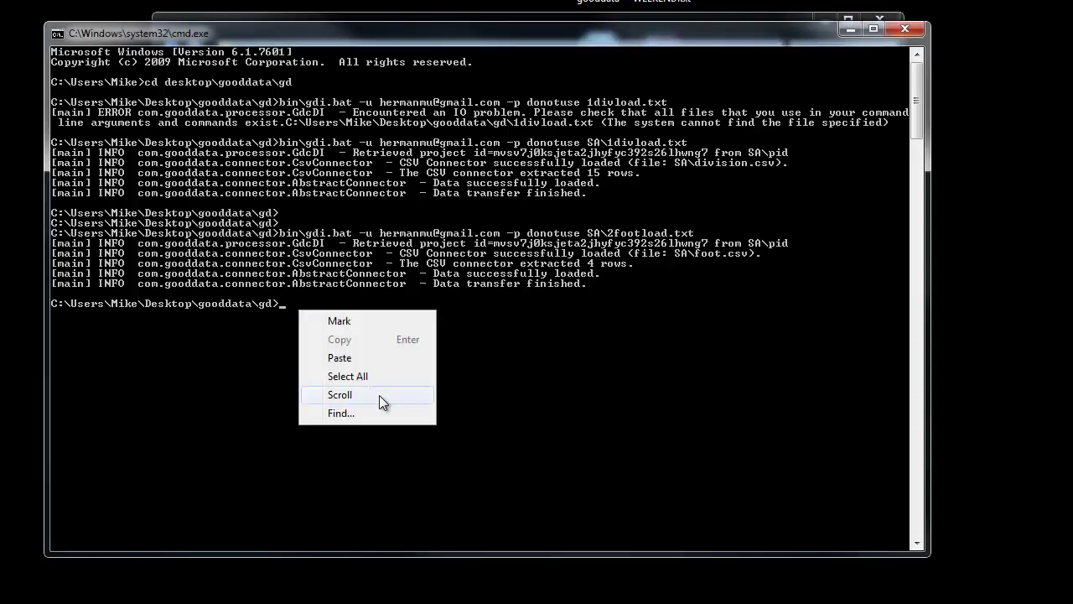
{"action": "left_click", "coordinate": [354, 359]}
{"action": "key", "text": "Return"}
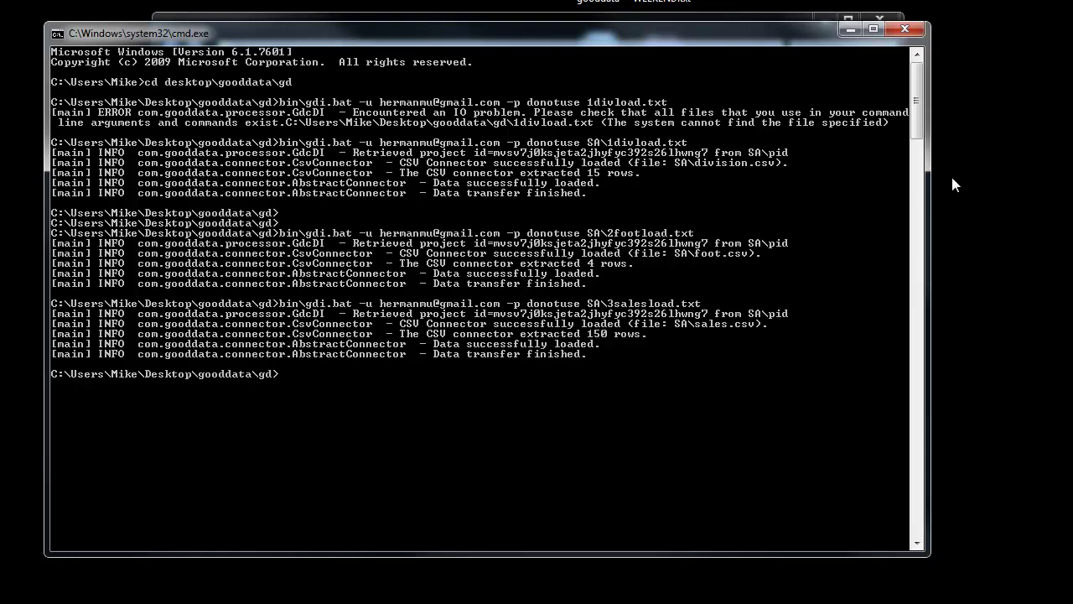
{"action": "left_click", "coordinate": [847, 31]}
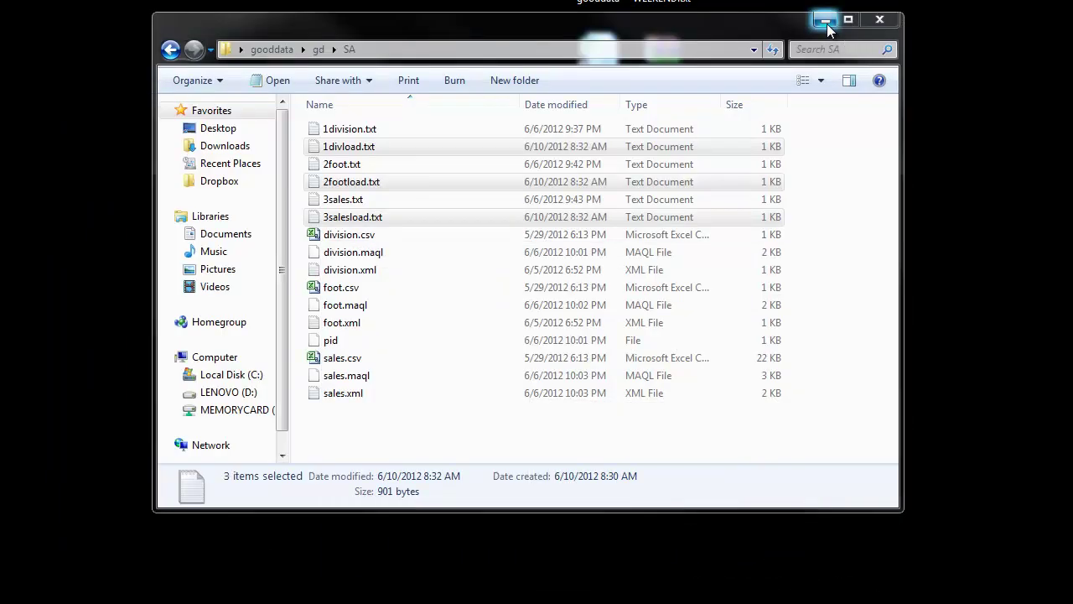
{"action": "left_click", "coordinate": [824, 20]}
{"action": "key", "text": "alt+Tab"}
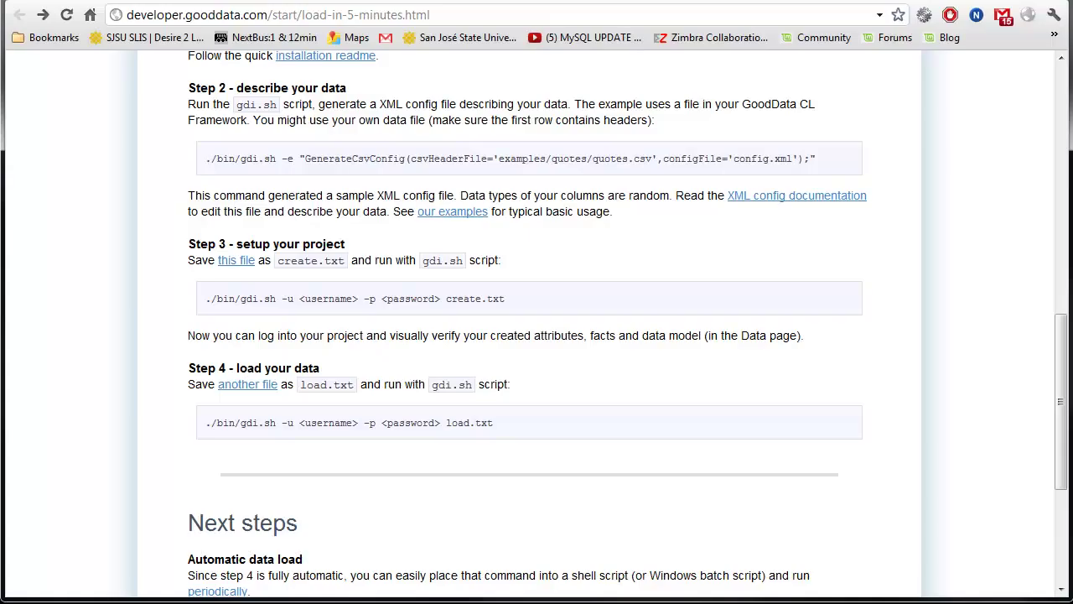
{"action": "key", "text": "ctrl+t"}
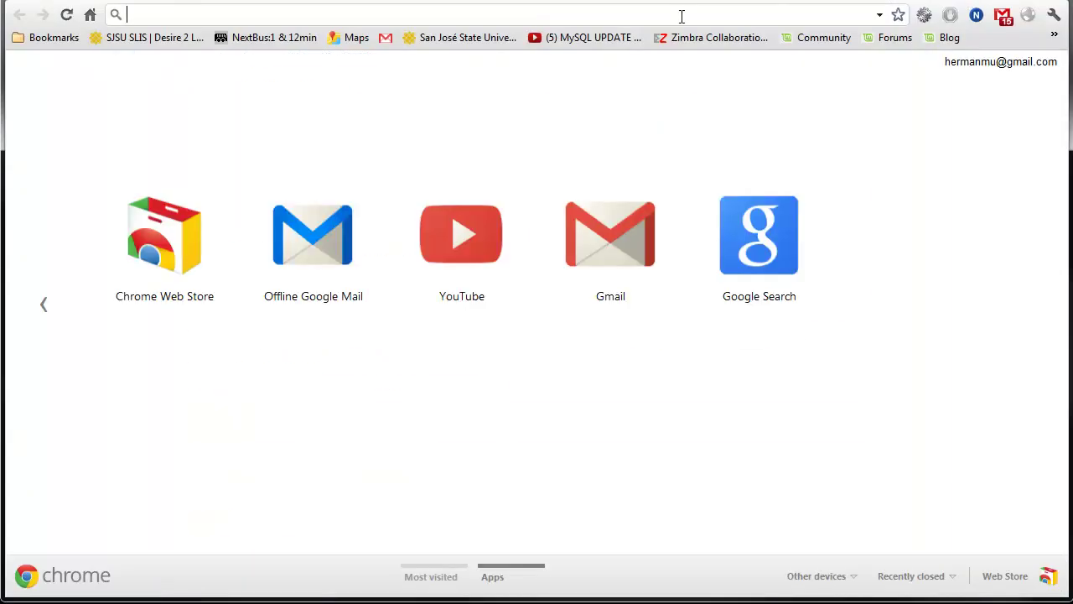
{"action": "type", "text": "www.goo"}
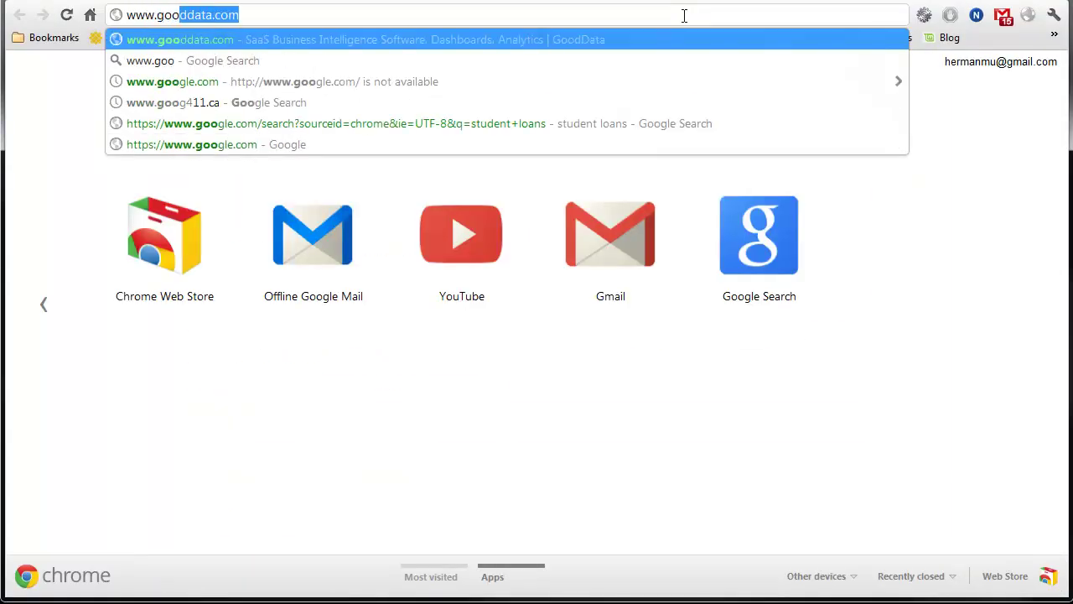
{"action": "key", "text": "Return"}
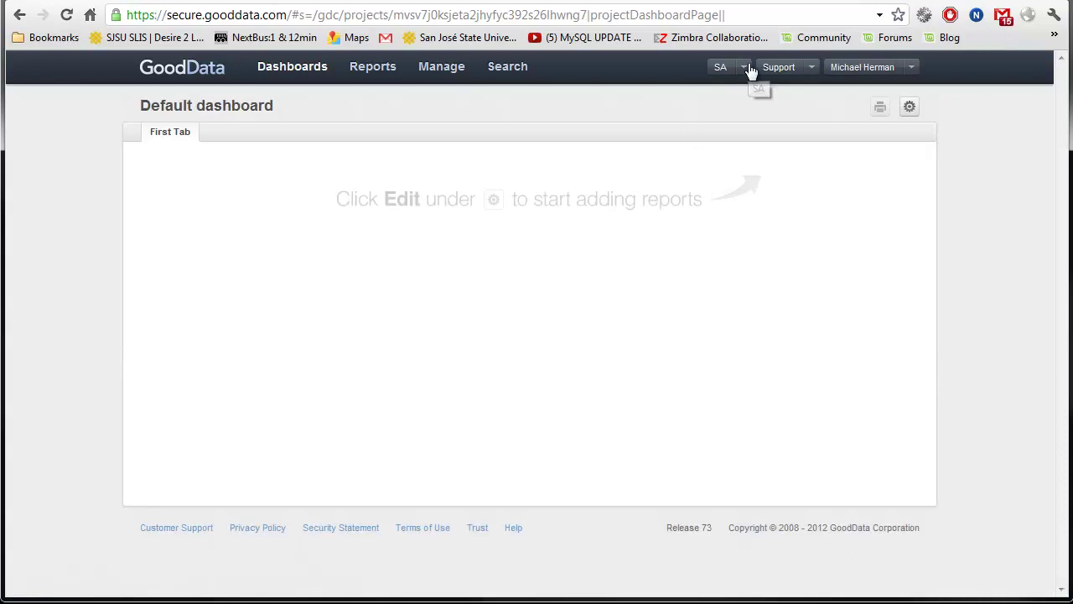
Switch to the SA project and open Manage to list the division, foot and sales data sets
{"action": "left_click", "coordinate": [743, 67]}
{"action": "left_click", "coordinate": [734, 112]}
{"action": "left_click", "coordinate": [438, 67]}
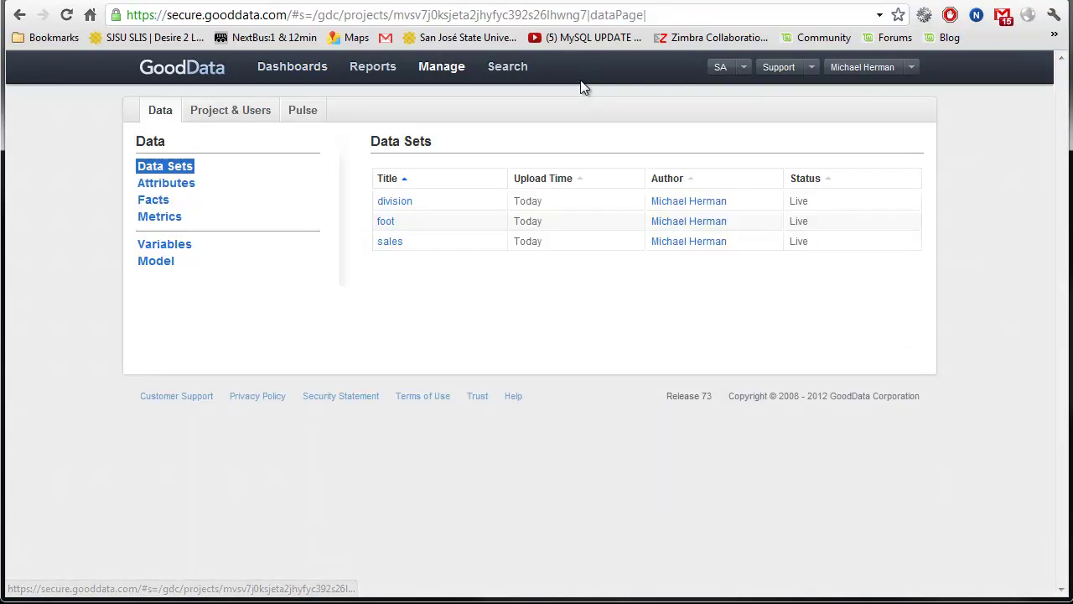